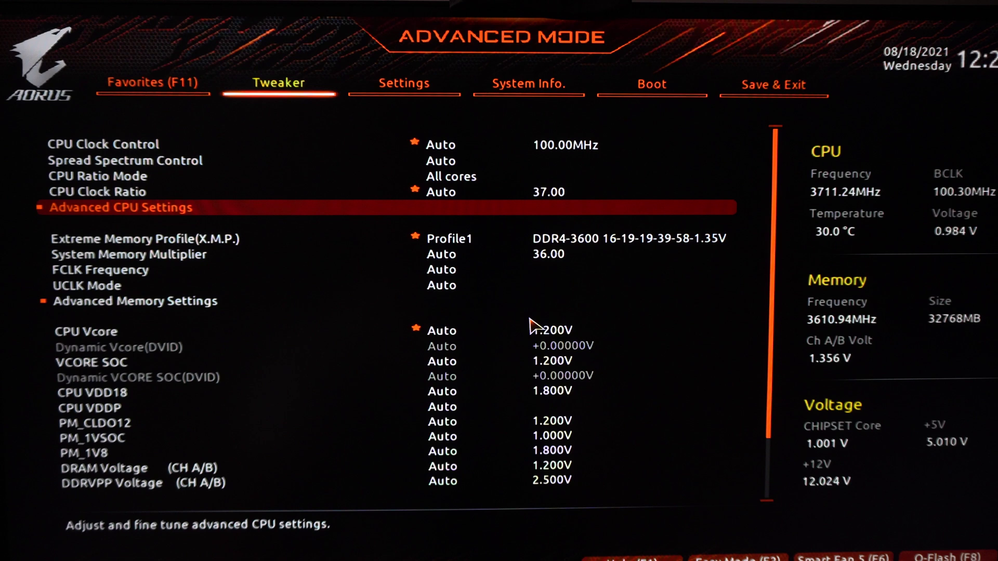
- Open Advanced CPU Settings and confirm SVM Mode stays Enabled
key(Down)
key(Up)
key(Return)
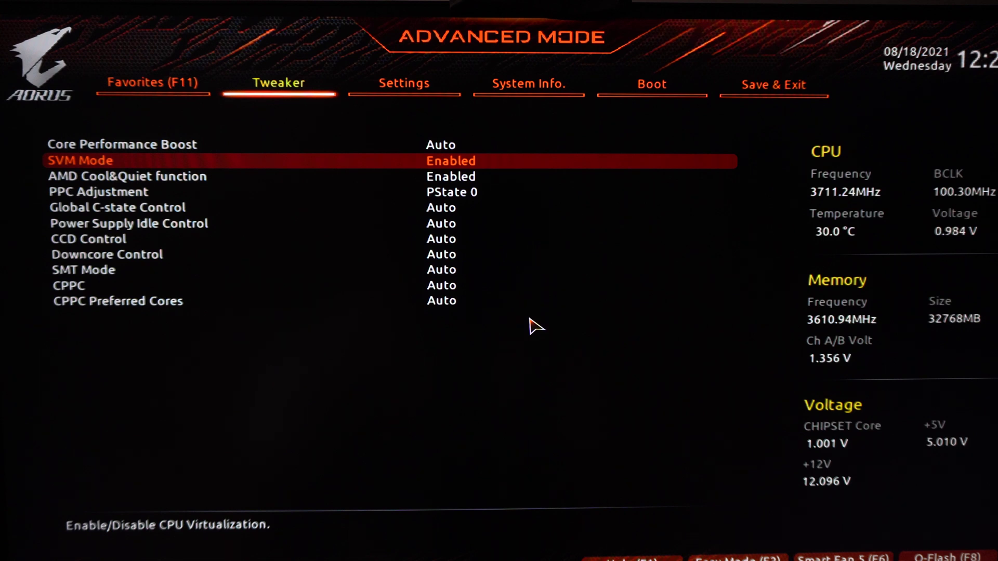
key(Return)
key(Escape)
- Choose Save & Exit Setup from the Save & Exit tab to bring up the Save & reset prompt
key(Up)
key(Right)
key(Right)
key(Right)
key(Right)
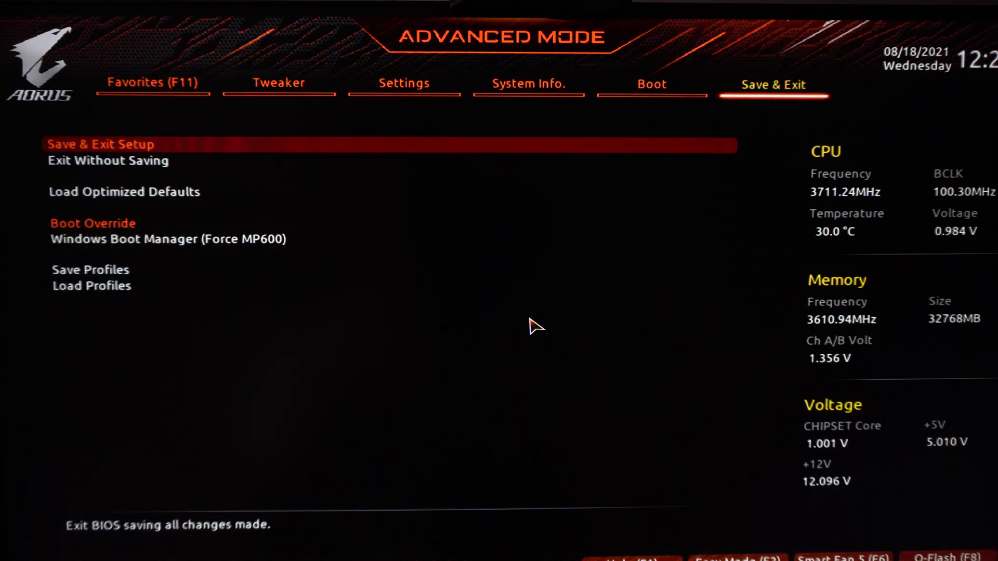
key(Return)
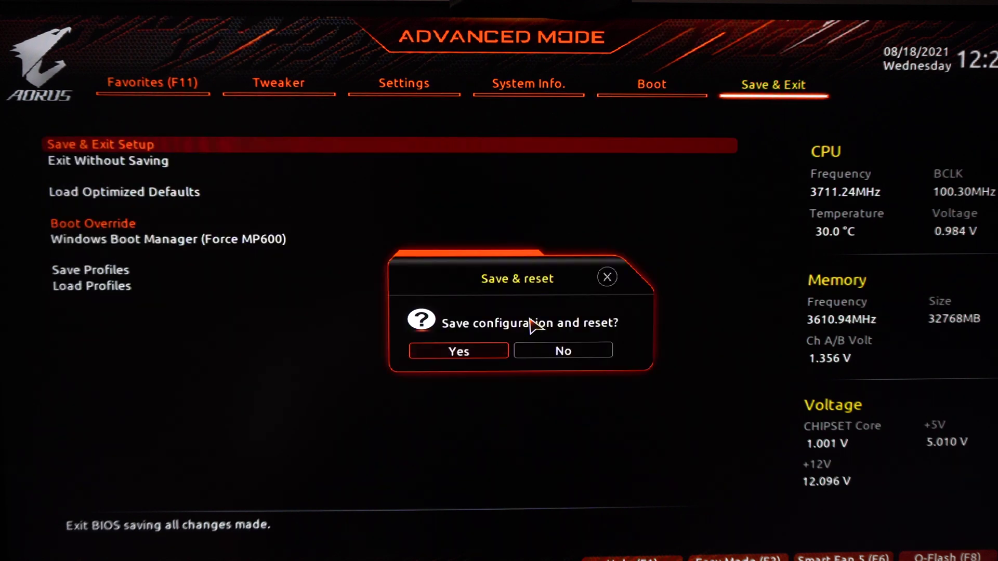